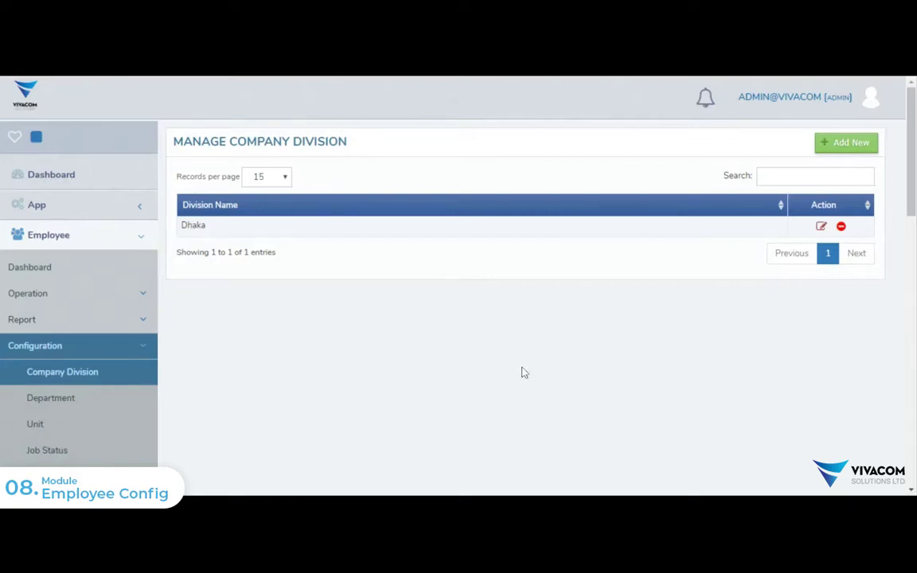
# Review the Company Division configuration, viewing the blank new-division form and the edit form for Dhaka without saving either.
pyautogui.click(108, 350)
pyautogui.scroll(-1, 108, 351)
pyautogui.click(126, 274)
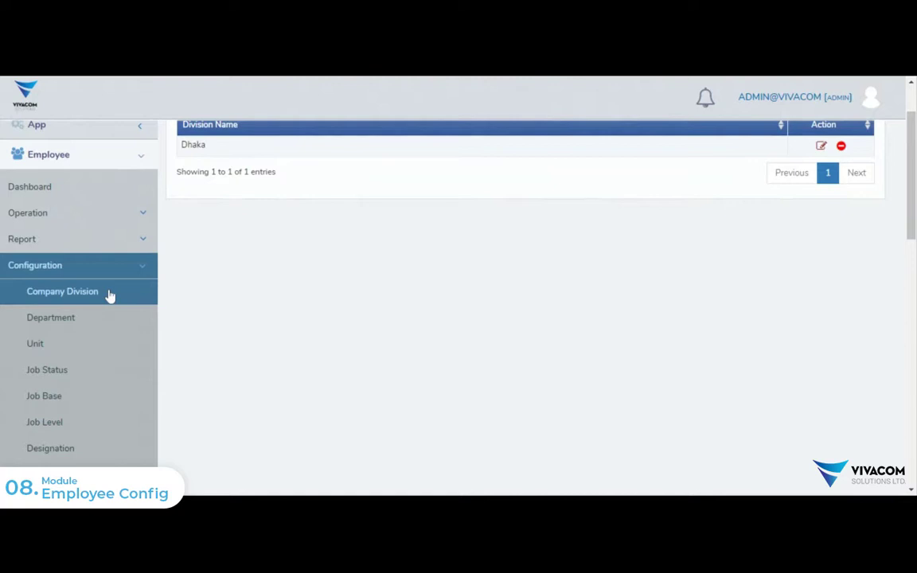
pyautogui.scroll(1, 462, 315)
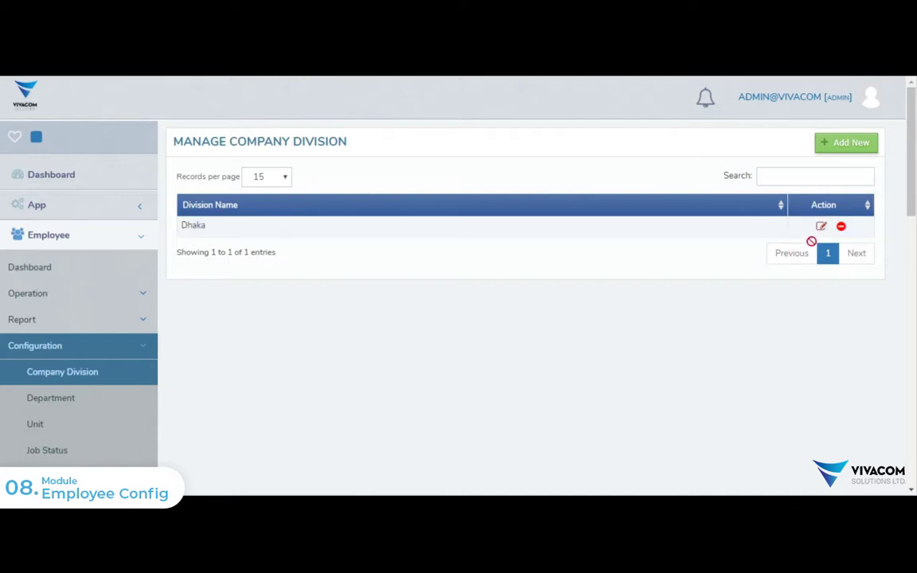
pyautogui.click(827, 144)
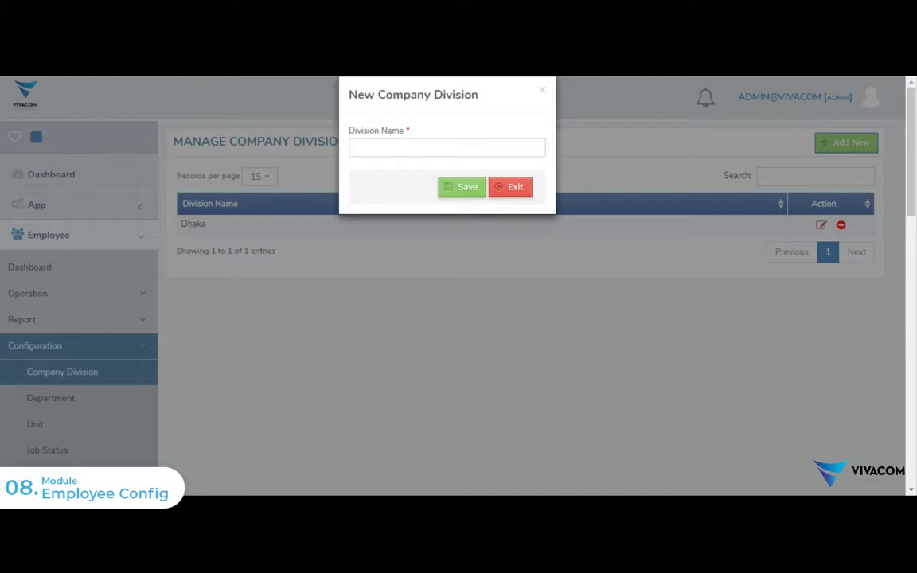
pyautogui.click(544, 91)
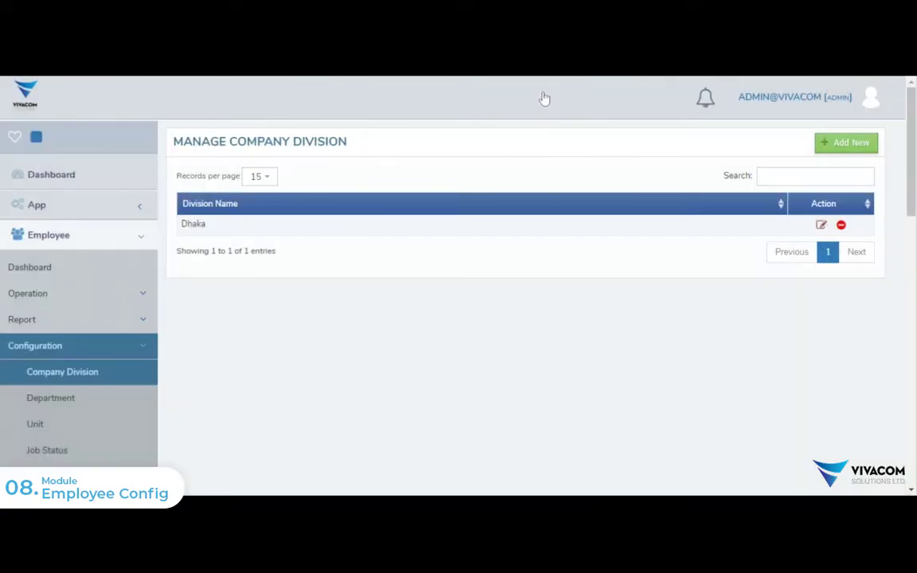
pyautogui.click(822, 226)
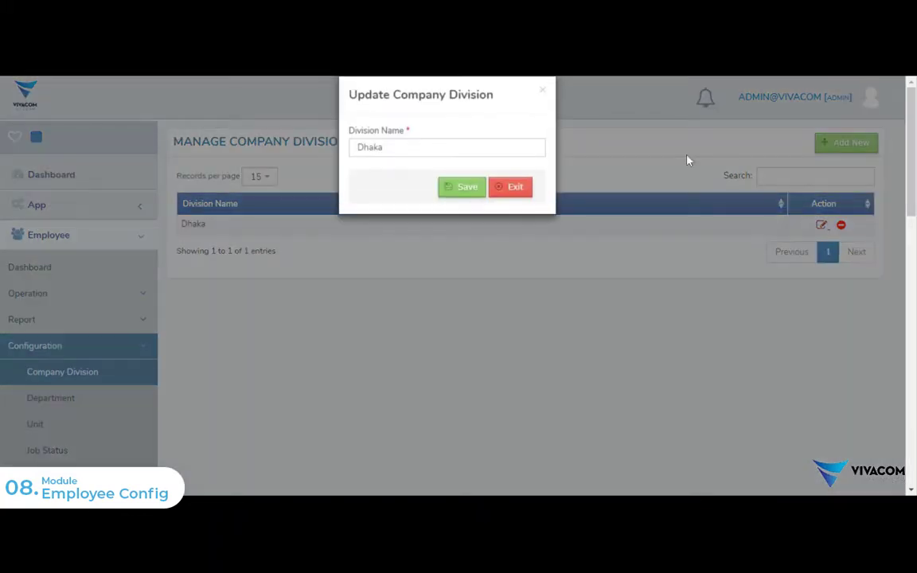
pyautogui.click(544, 92)
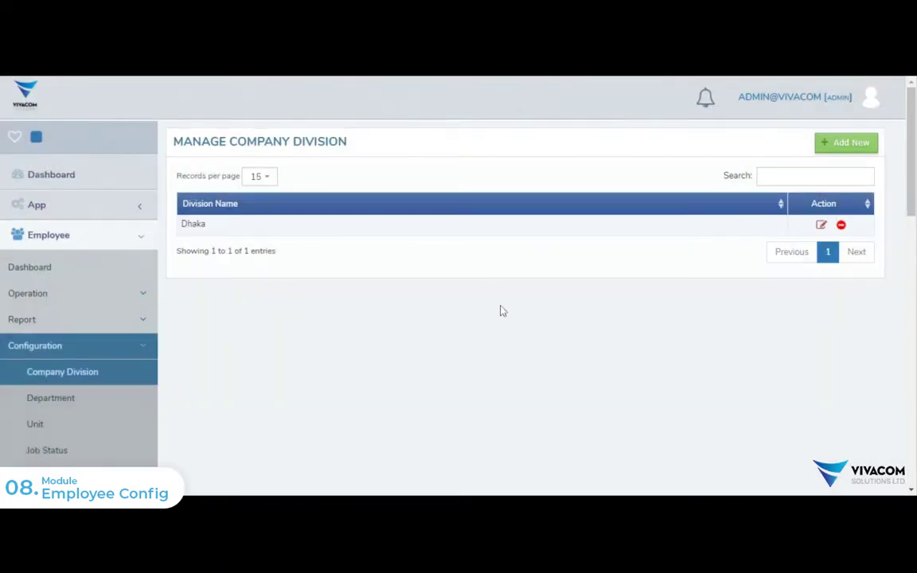
# View the Department list and the Unit configuration, including the blank new department unit form without saving it.
pyautogui.scroll(-2, 500, 309)
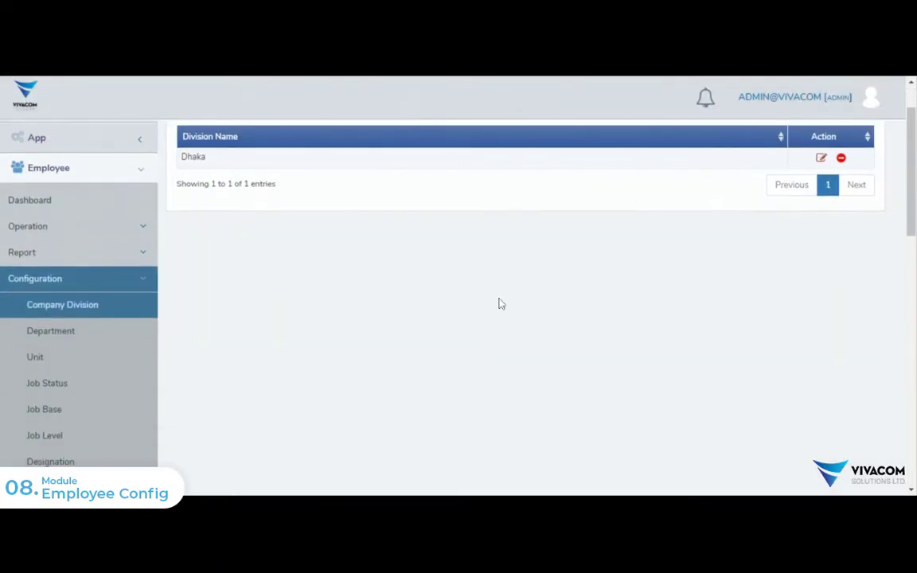
pyautogui.click(94, 340)
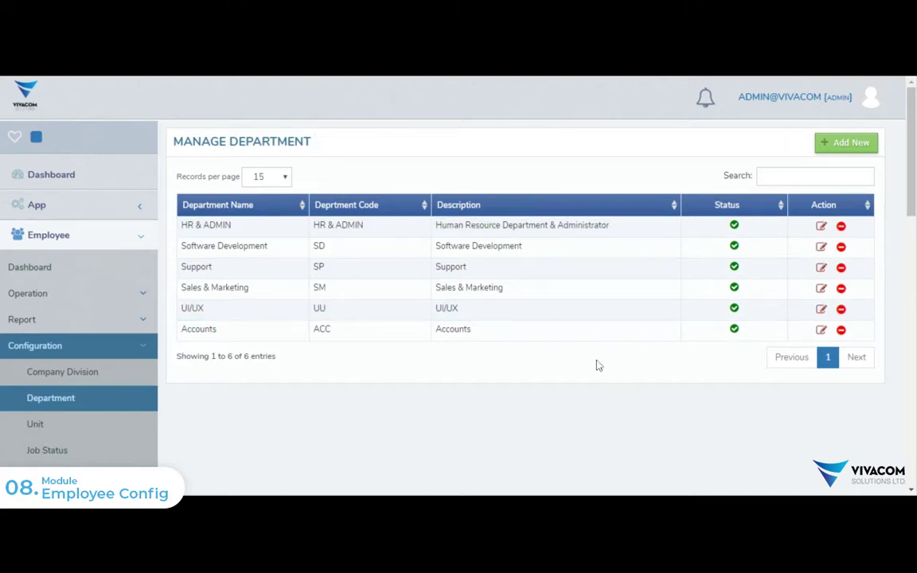
pyautogui.scroll(-2, 594, 340)
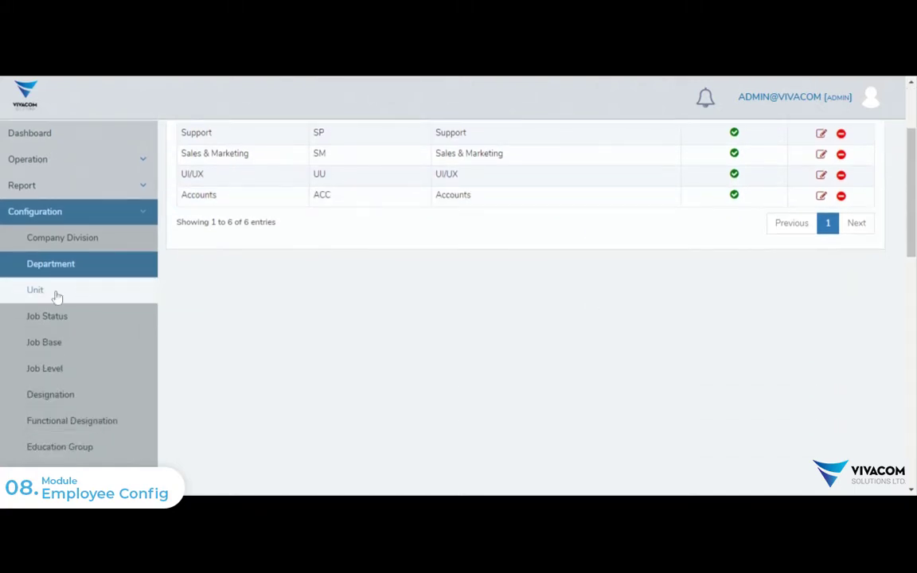
pyautogui.click(35, 291)
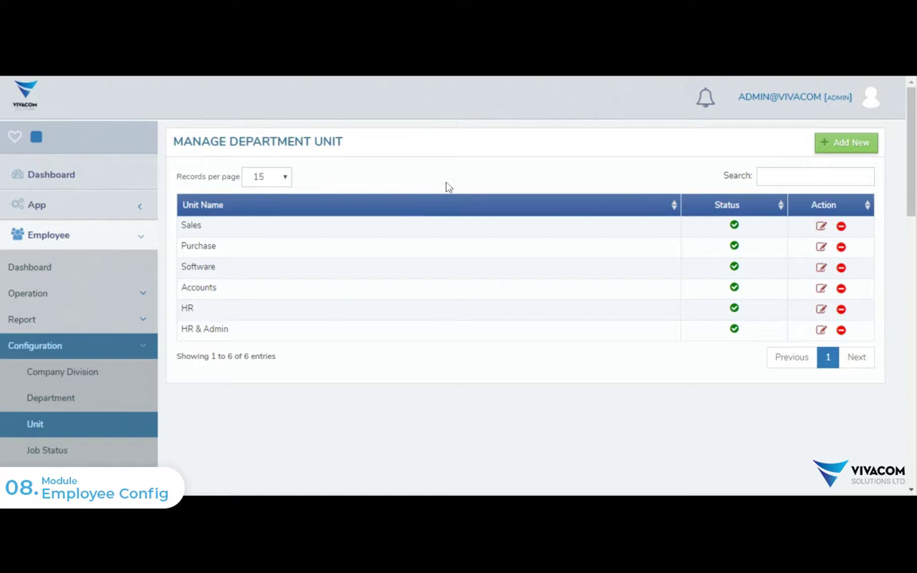
pyautogui.click(849, 146)
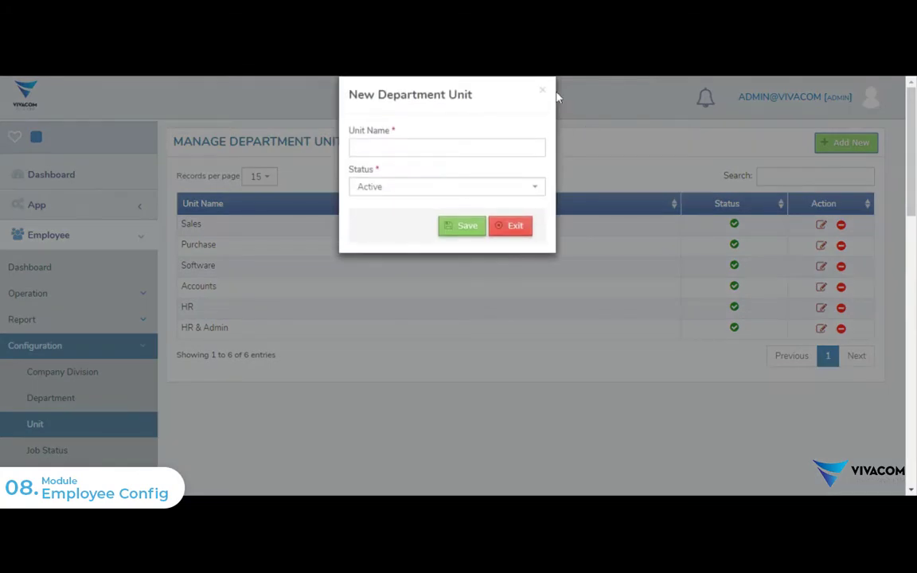
pyautogui.click(543, 91)
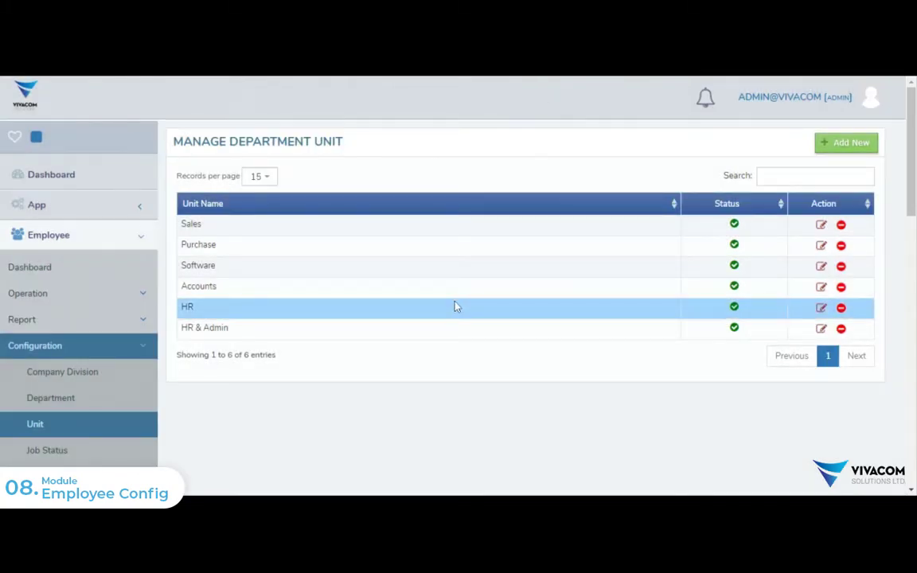
# View the Job Status list and the Job Base list in the employee configuration.
pyautogui.scroll(-3, 445, 295)
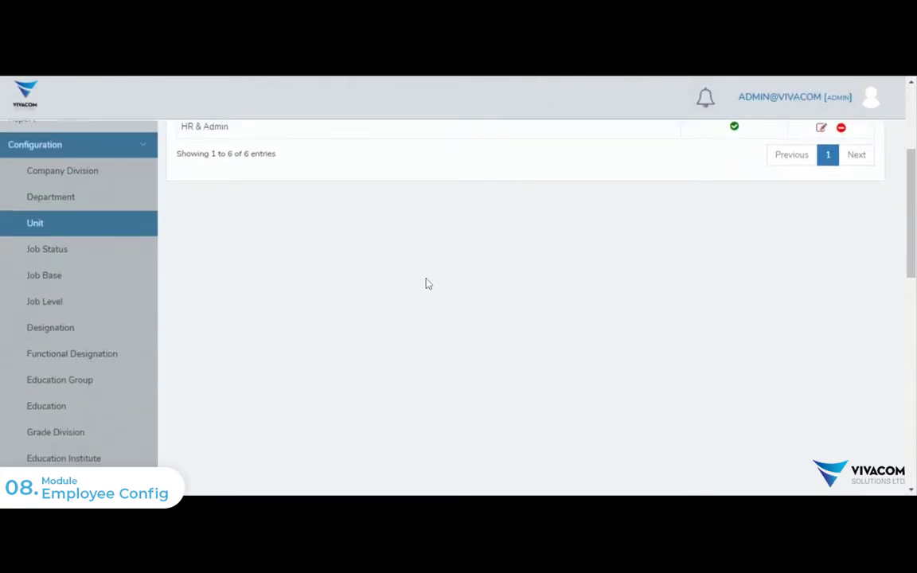
pyautogui.click(59, 258)
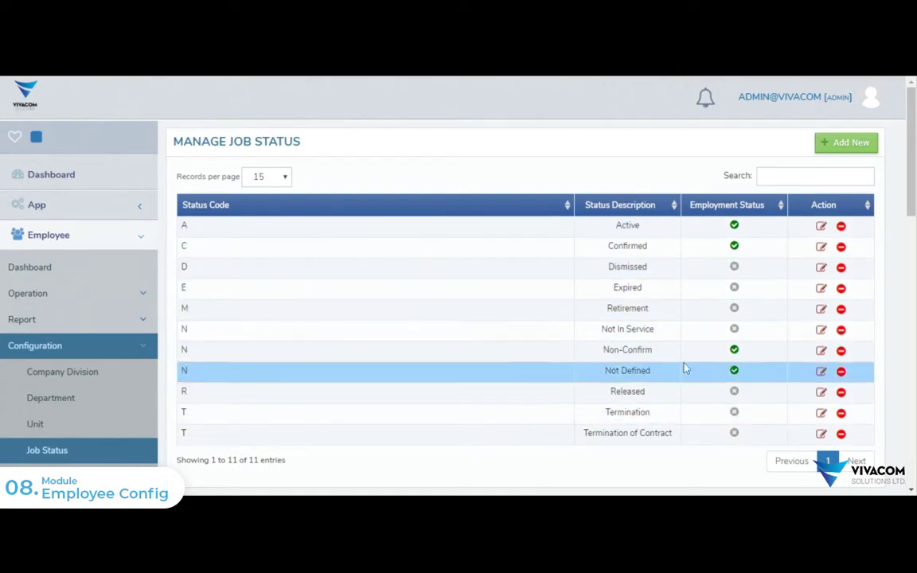
pyautogui.scroll(-3, 571, 301)
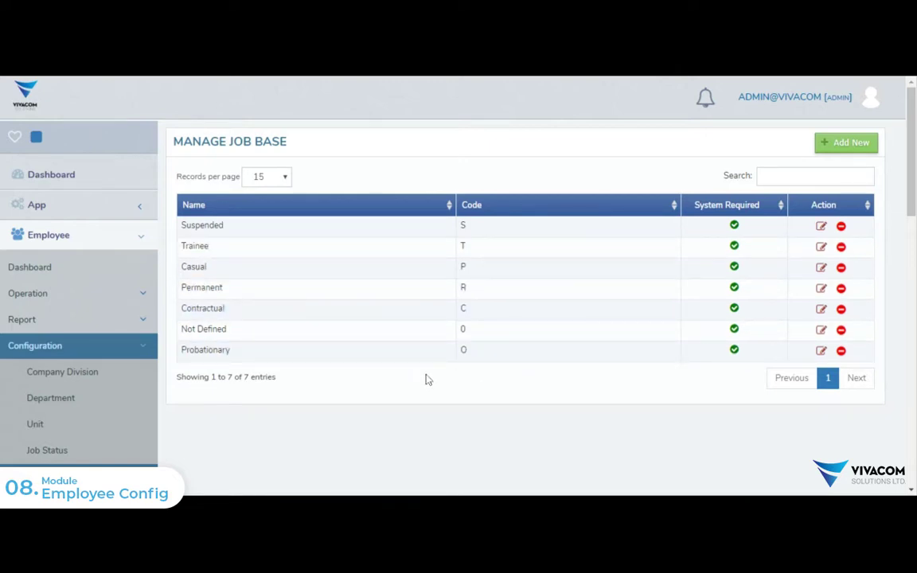
# View the Job Level list and the Designation list in the employee configuration.
pyautogui.scroll(-3, 482, 369)
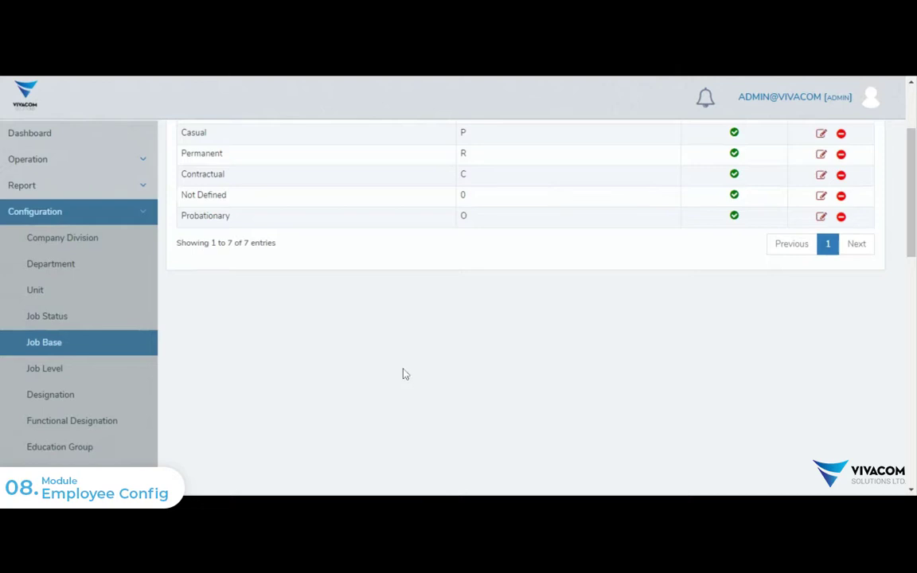
pyautogui.click(63, 372)
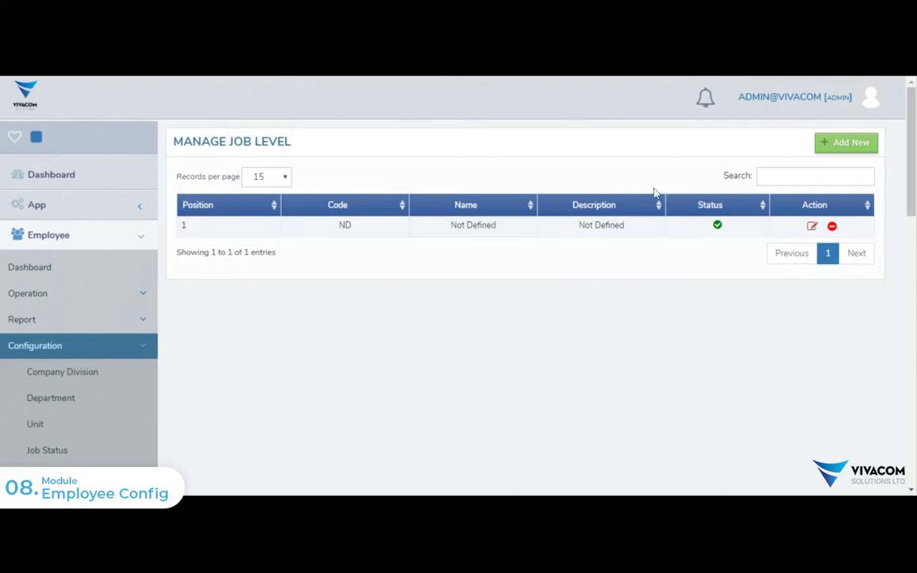
pyautogui.scroll(-3, 614, 337)
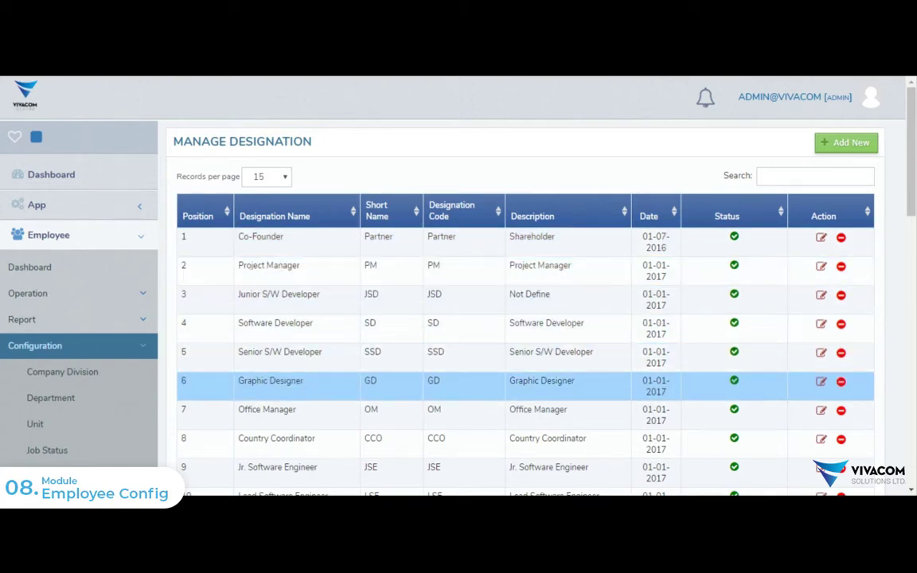
# Look through the designations, and view the Functional Designation and Education Group lists.
pyautogui.scroll(-3, 334, 404)
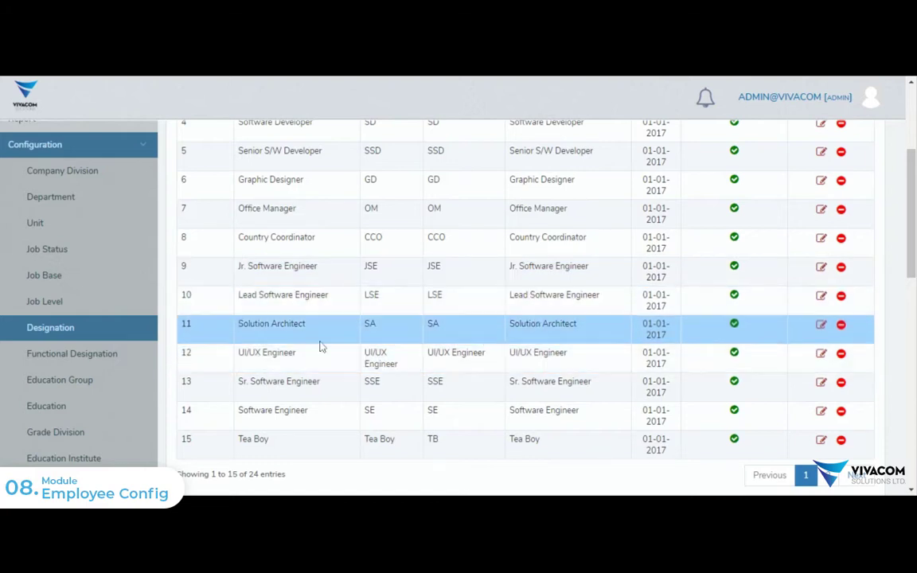
pyautogui.click(105, 358)
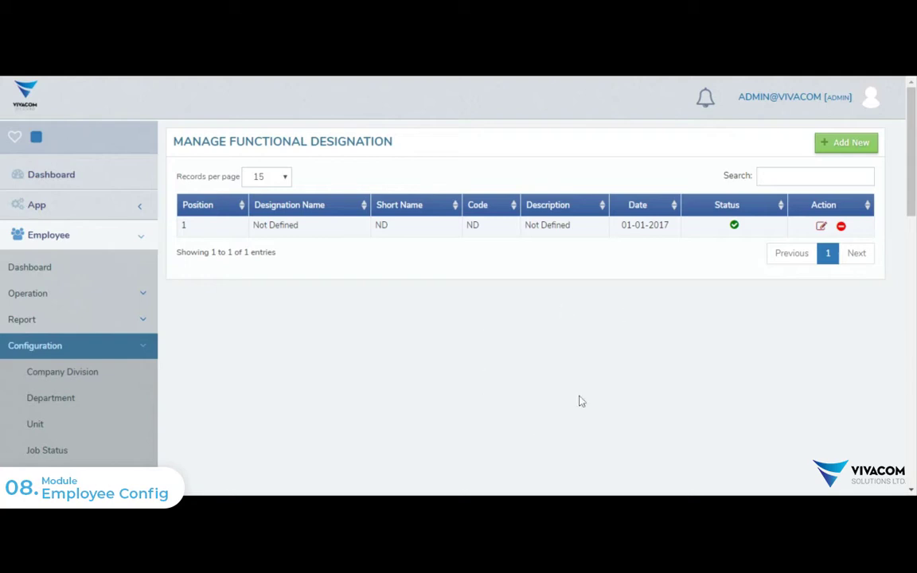
pyautogui.scroll(-4, 579, 390)
pyautogui.click(94, 319)
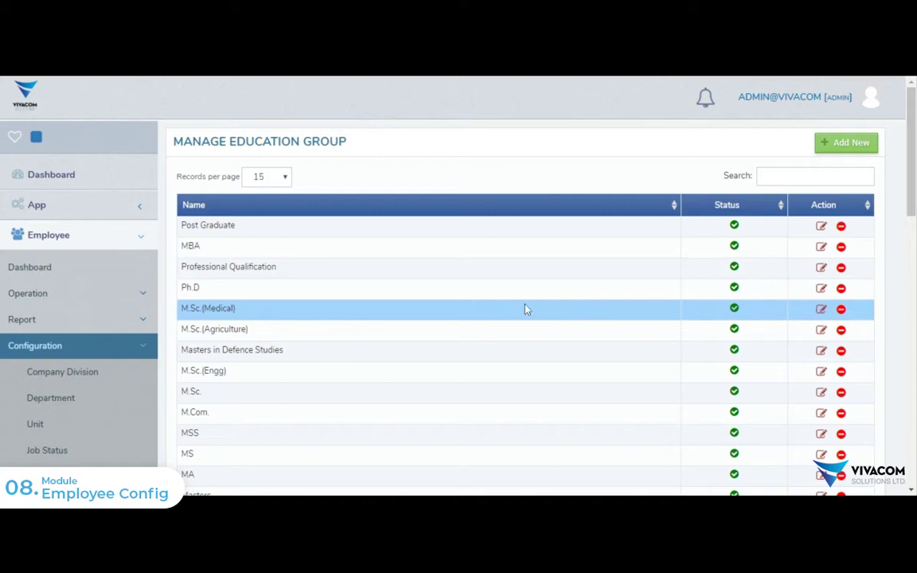
# View the Education list and the Grade Division configuration, including the blank new grade form without saving it.
pyautogui.scroll(-5, 526, 308)
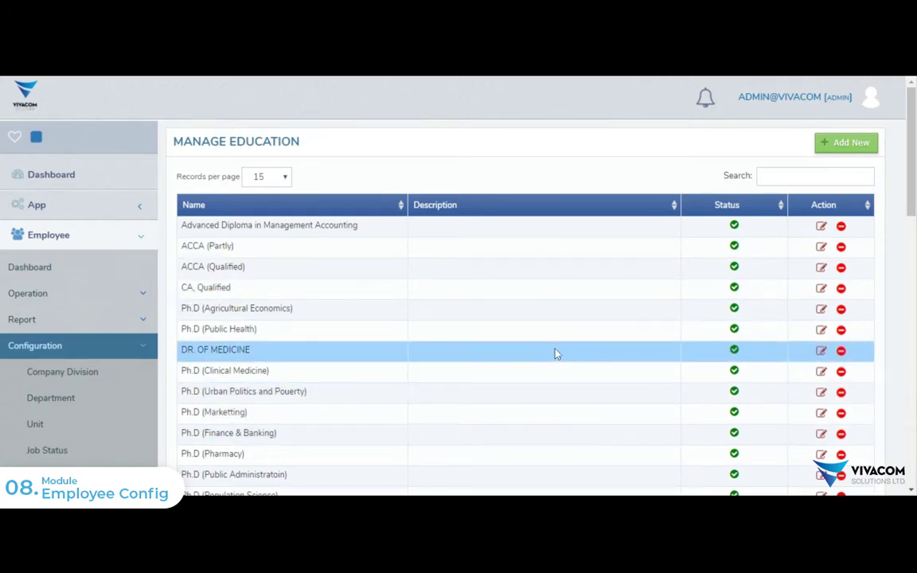
pyautogui.scroll(-3, 556, 341)
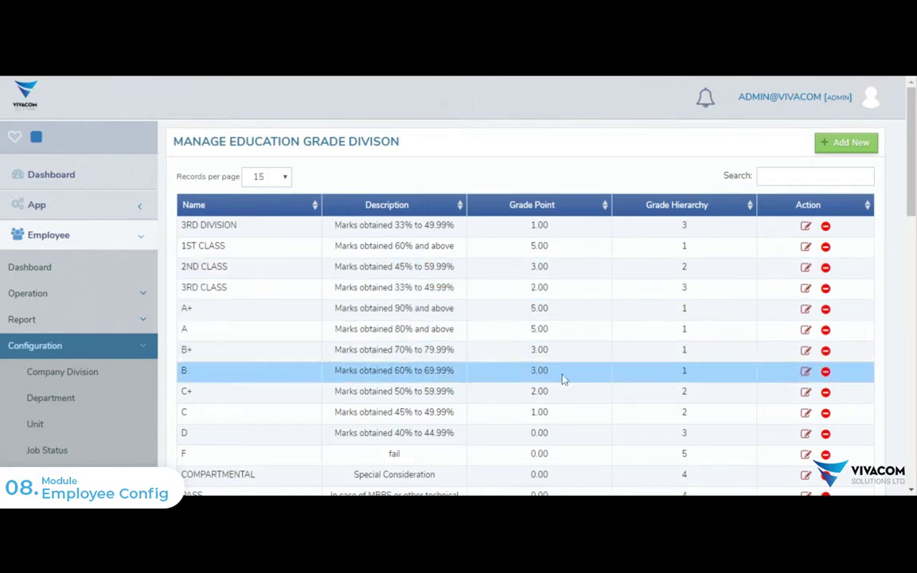
pyautogui.click(842, 144)
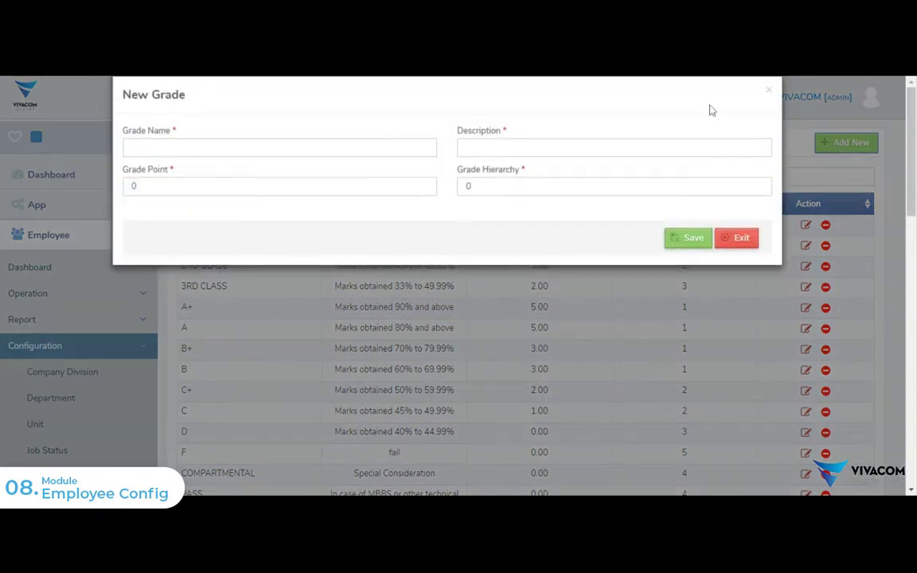
pyautogui.click(771, 91)
# View the Education Institute configuration and its blank new institute form, closing the form without saving.
pyautogui.scroll(-4, 399, 231)
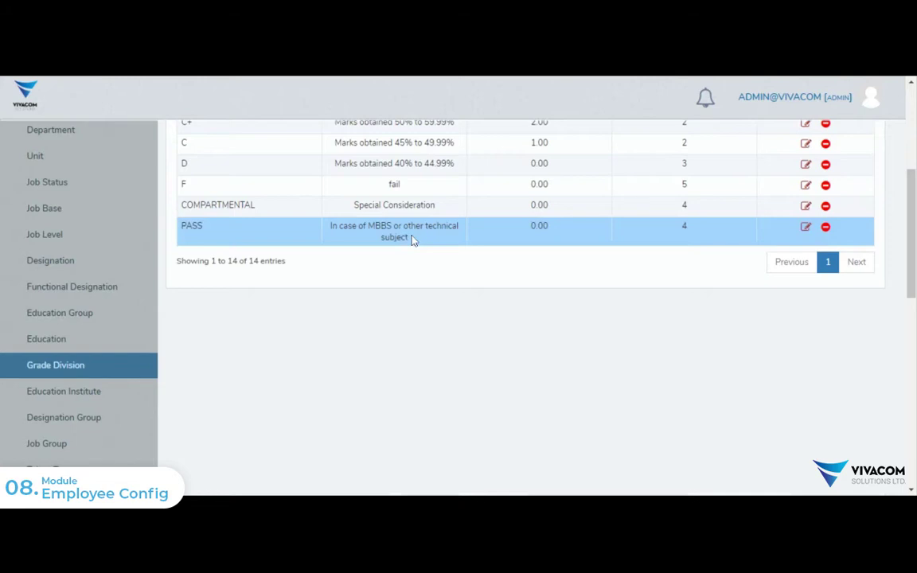
pyautogui.click(53, 393)
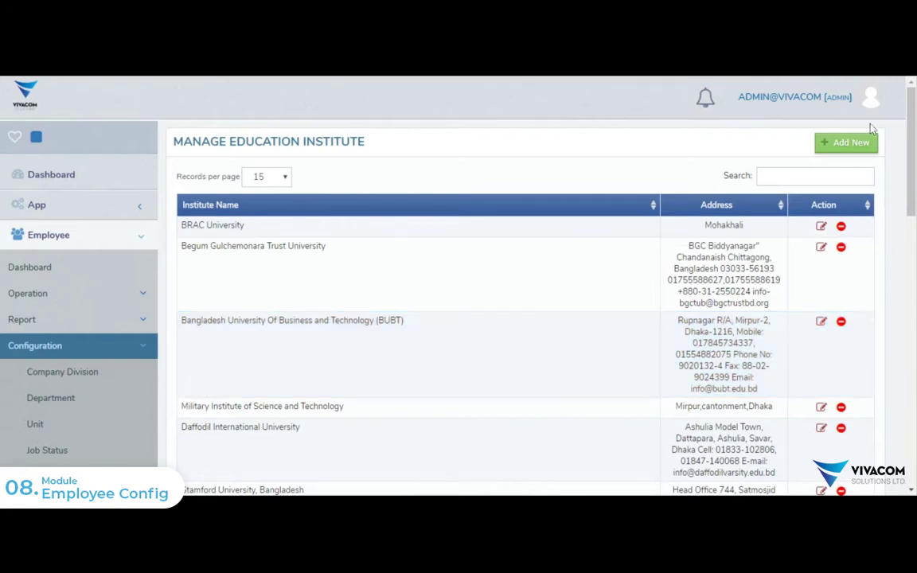
pyautogui.click(857, 148)
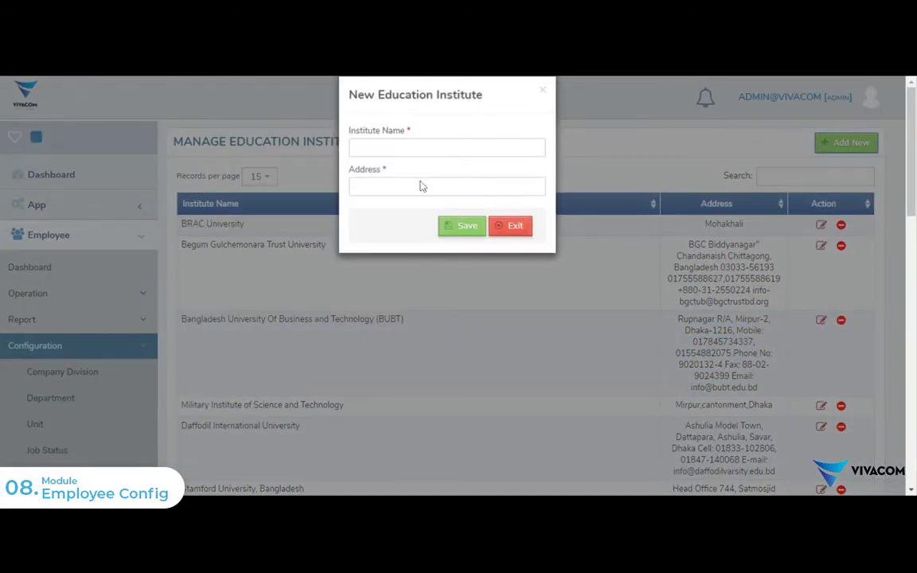
pyautogui.click(543, 91)
# View the Designation Group list and the Job Group list in the employee configuration.
pyautogui.scroll(-10, 526, 295)
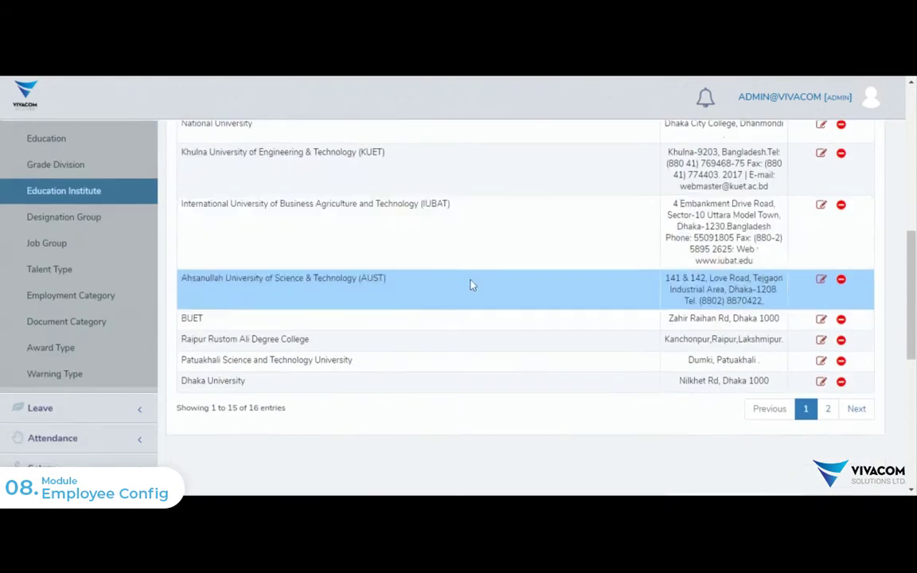
pyautogui.click(90, 215)
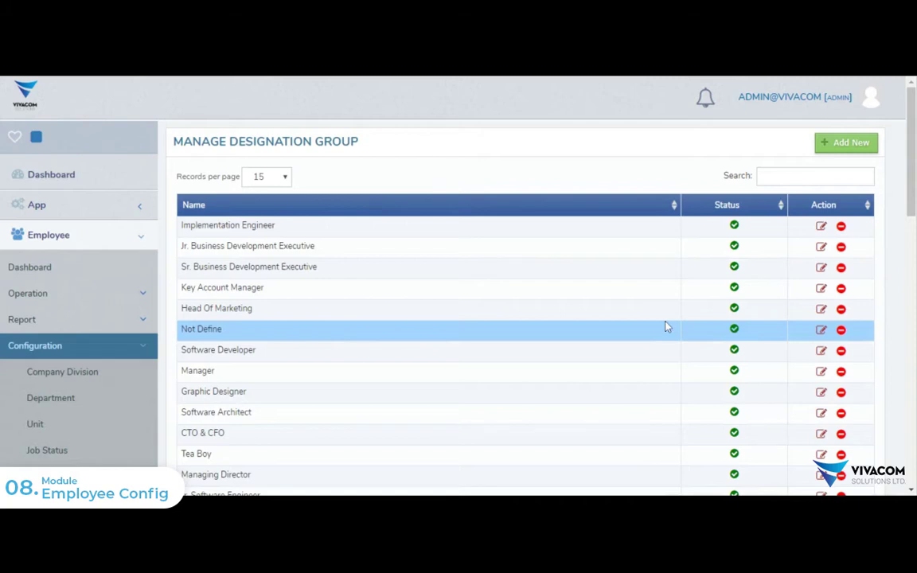
pyautogui.scroll(-5, 659, 302)
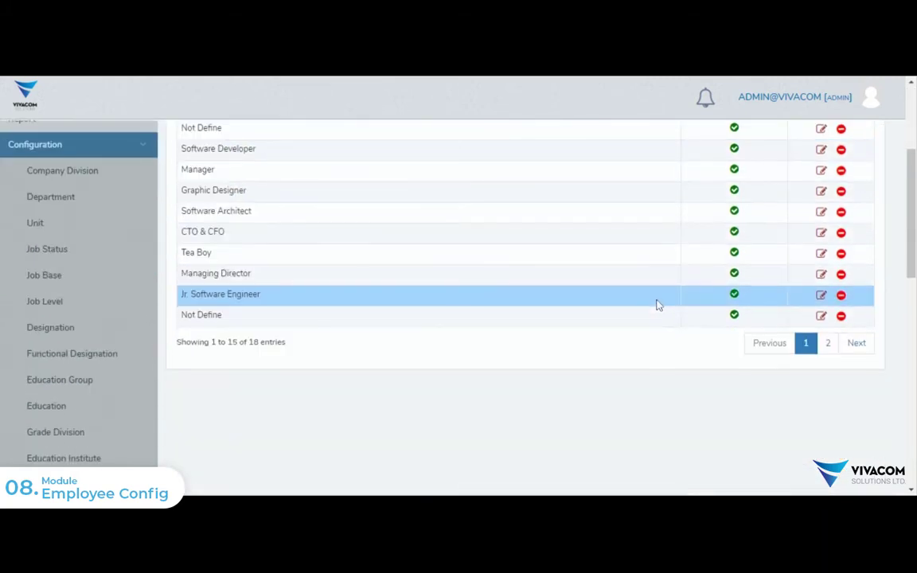
pyautogui.scroll(-5, 431, 370)
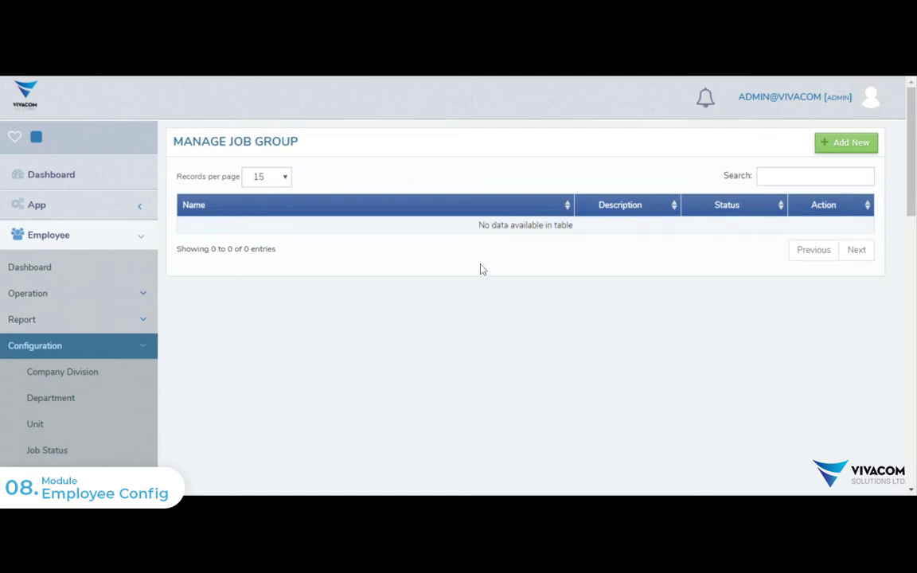
# View the Talent Type list and the Employment Category list in the employee configuration.
pyautogui.scroll(-6, 483, 270)
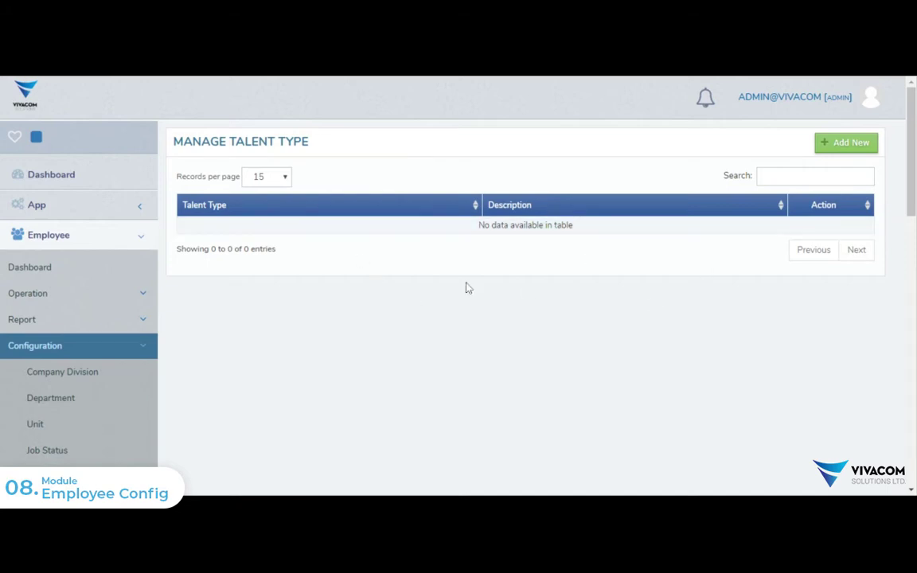
pyautogui.scroll(-3, 544, 344)
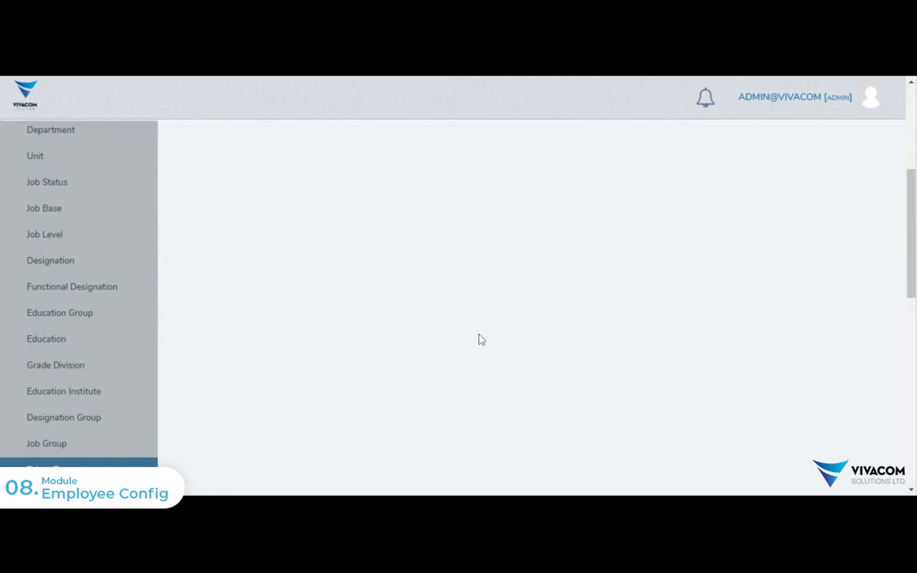
pyautogui.scroll(-2, 12, 352)
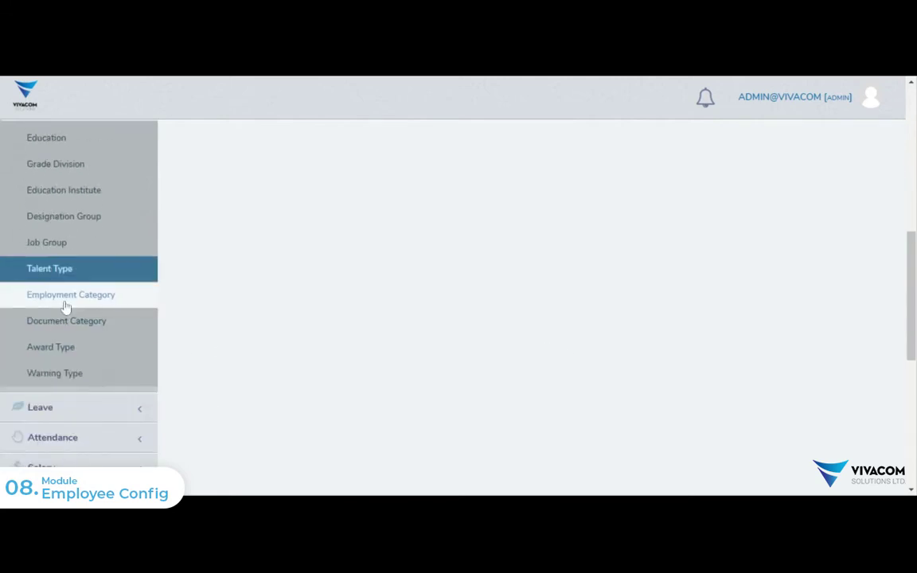
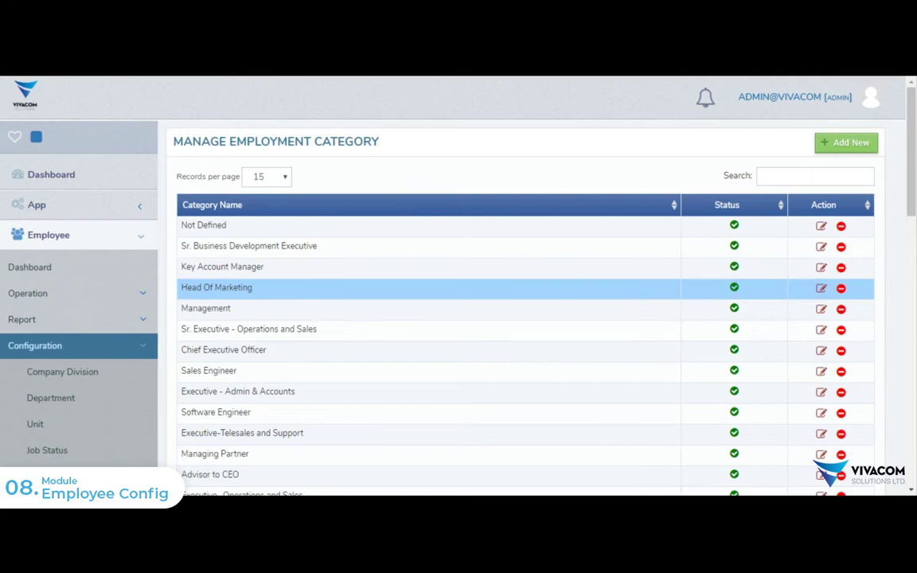
# View the Document Category configuration and its blank new category form, closing the form without saving.
pyautogui.click(768, 176)
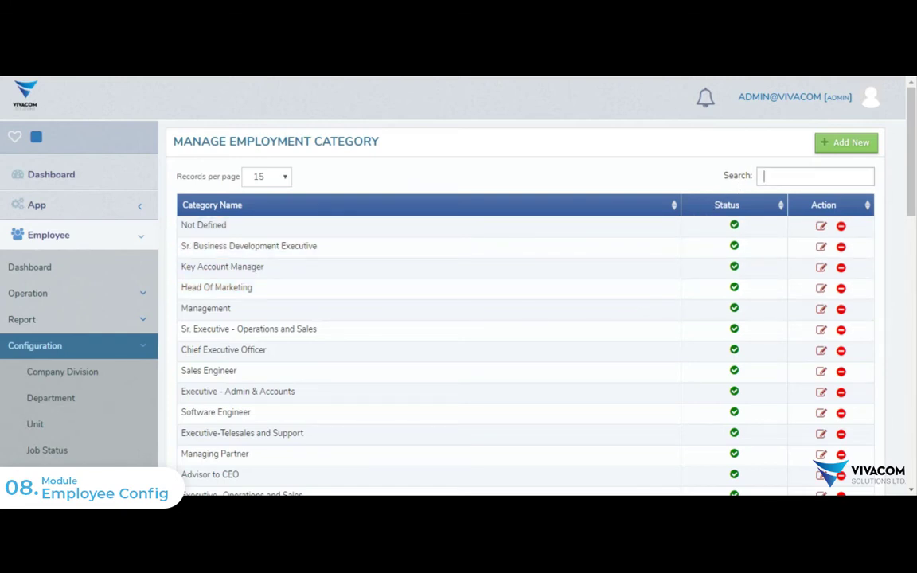
pyautogui.scroll(-5, 577, 306)
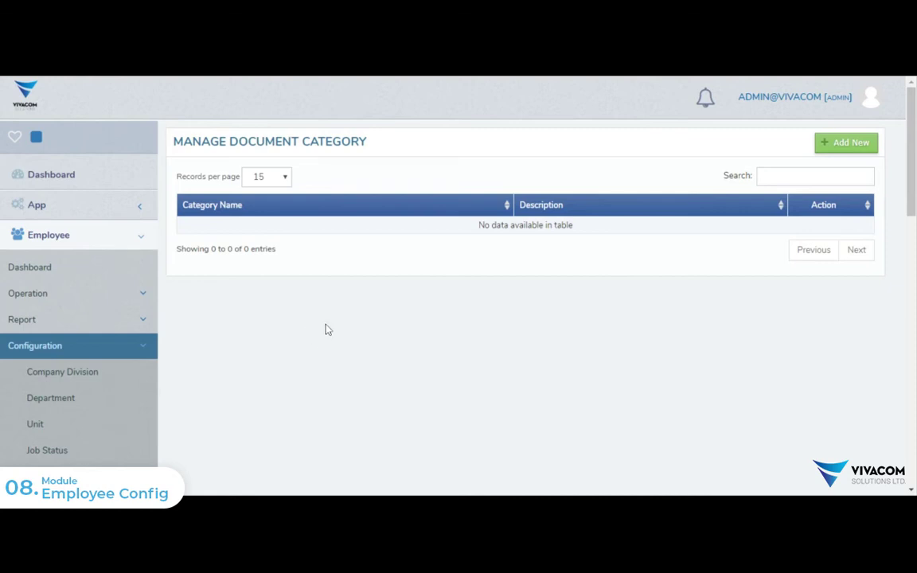
pyautogui.click(850, 148)
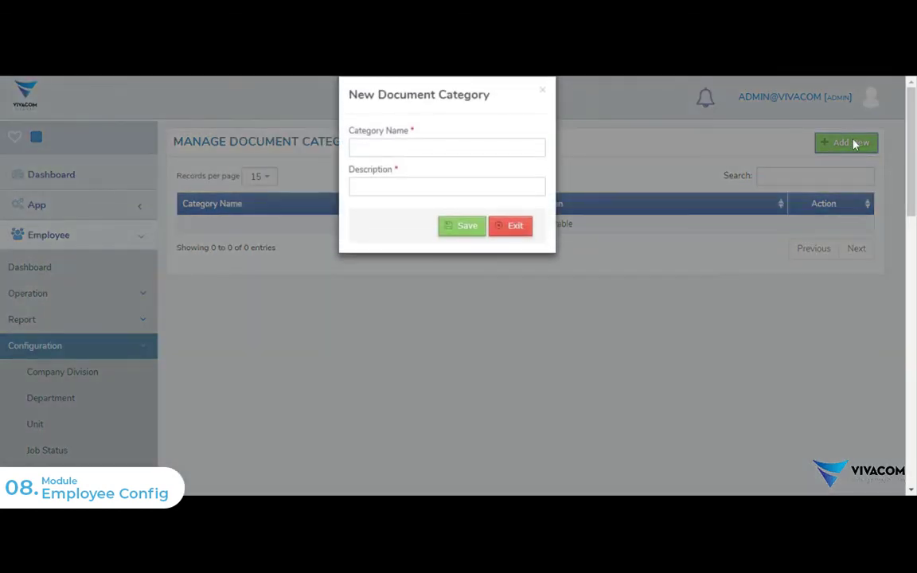
pyautogui.click(543, 91)
# View the Award Type list and the Warning Type list in the employee configuration.
pyautogui.scroll(-10, 463, 288)
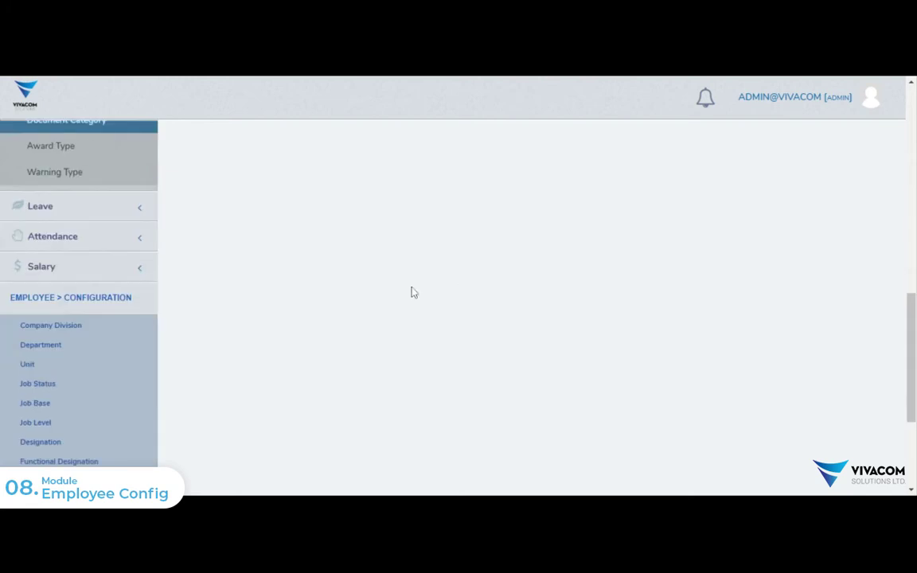
pyautogui.click(108, 157)
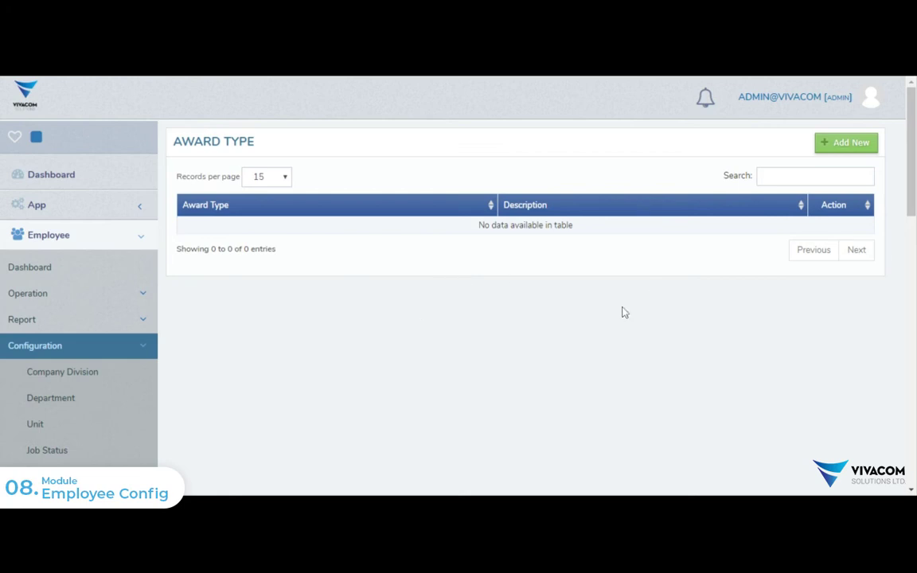
pyautogui.scroll(-1, 583, 314)
pyautogui.scroll(-6, 573, 310)
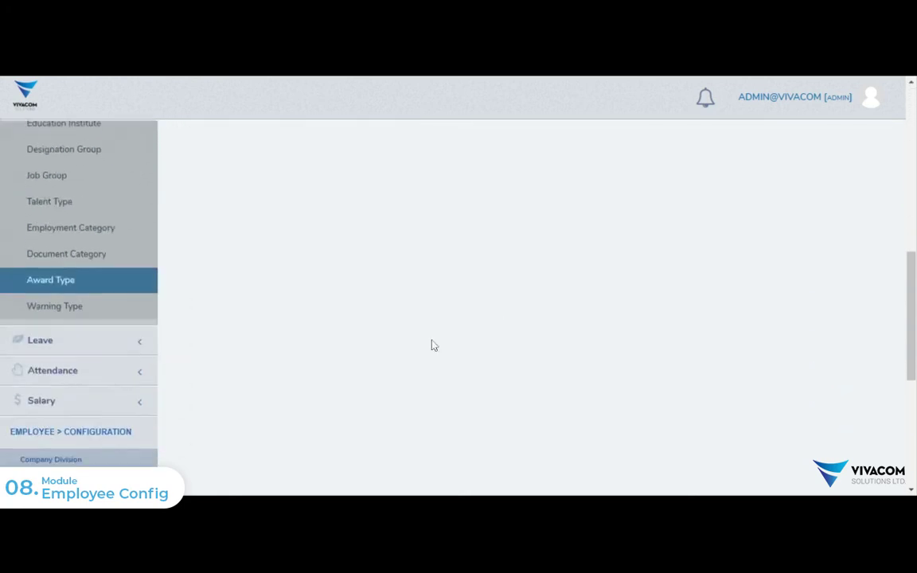
pyautogui.click(96, 318)
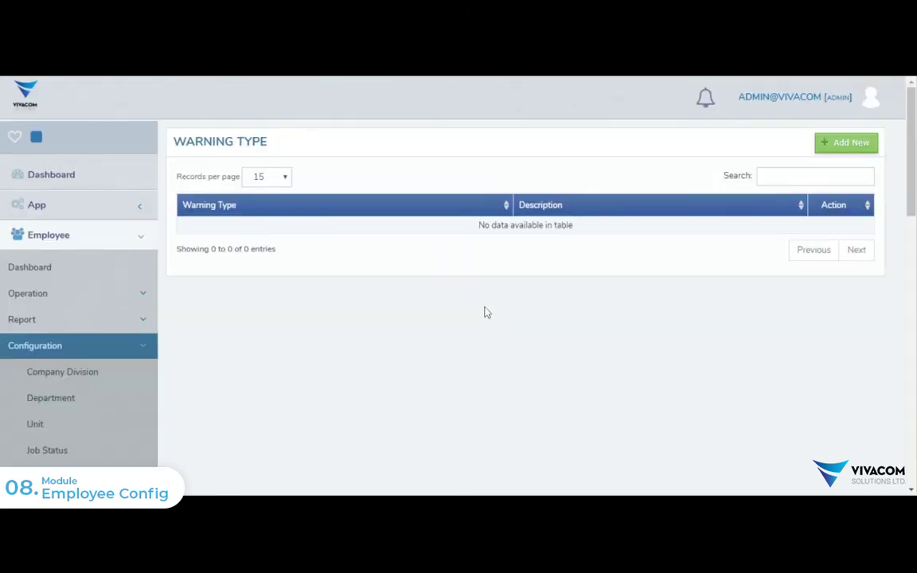
# View the blank new warning type form with its name and description fields, closing it without saving.
pyautogui.click(844, 151)
pyautogui.click(414, 148)
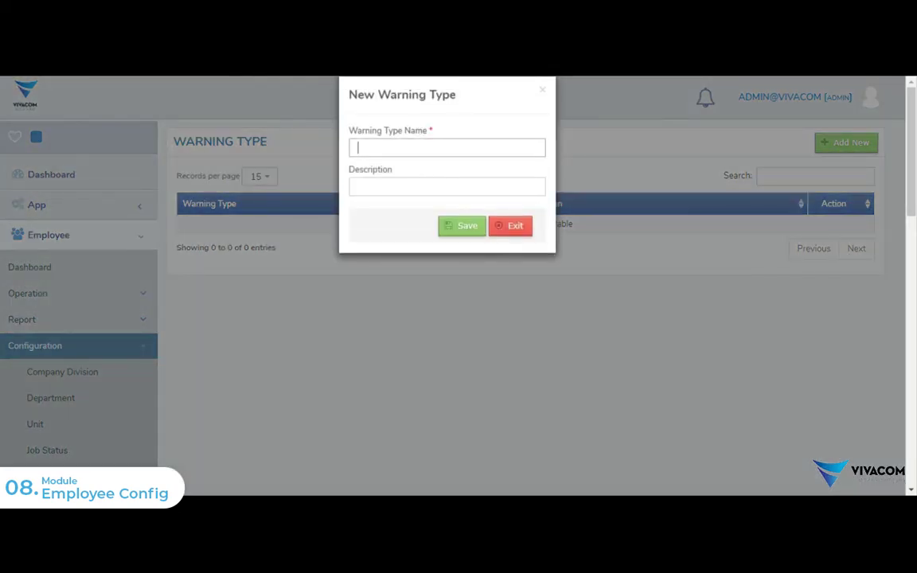
pyautogui.press('Tab')
pyautogui.click(543, 90)
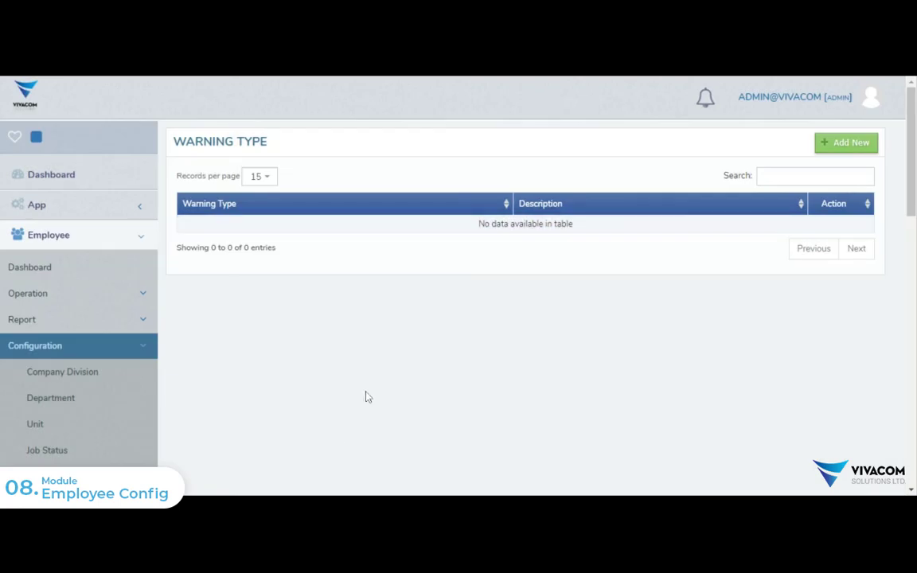
pyautogui.scroll(-6, 371, 390)
pyautogui.scroll(4, 378, 385)
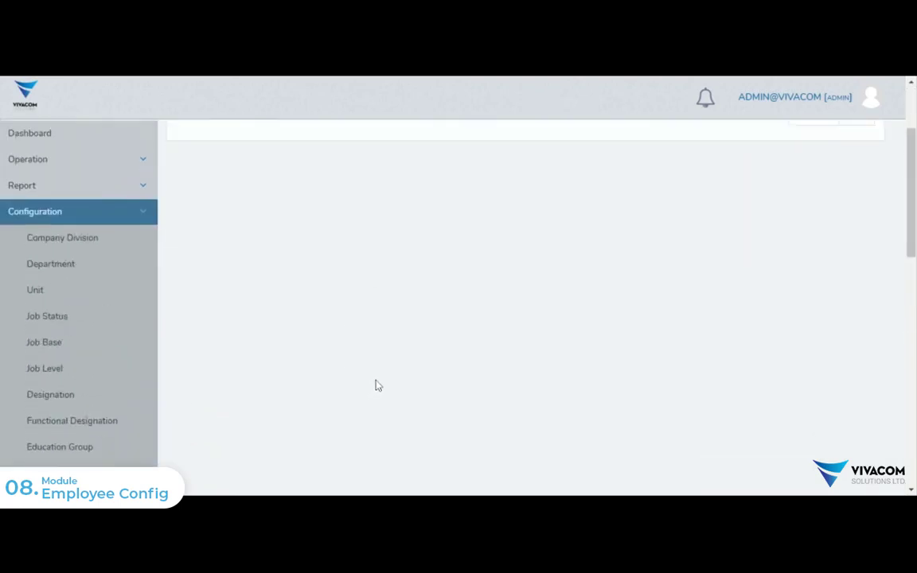
pyautogui.scroll(2, 379, 386)
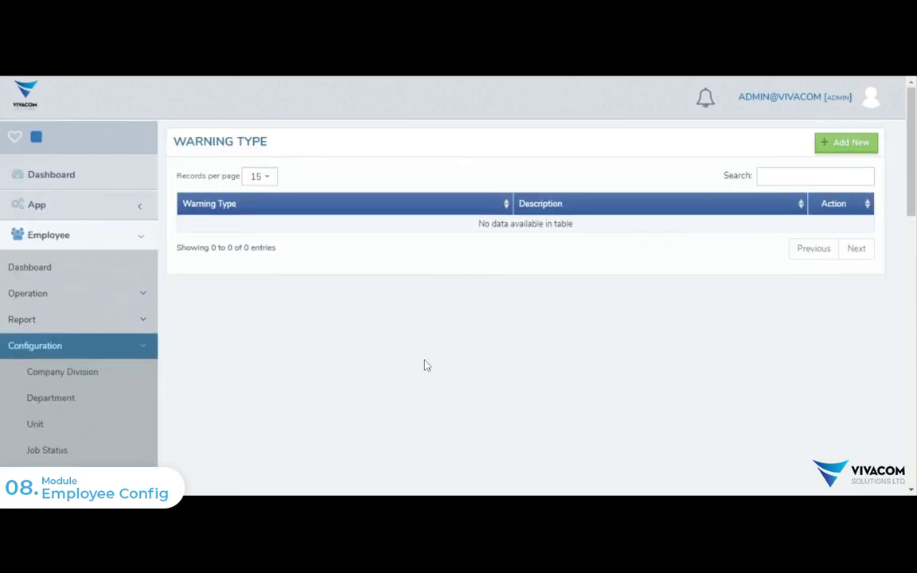